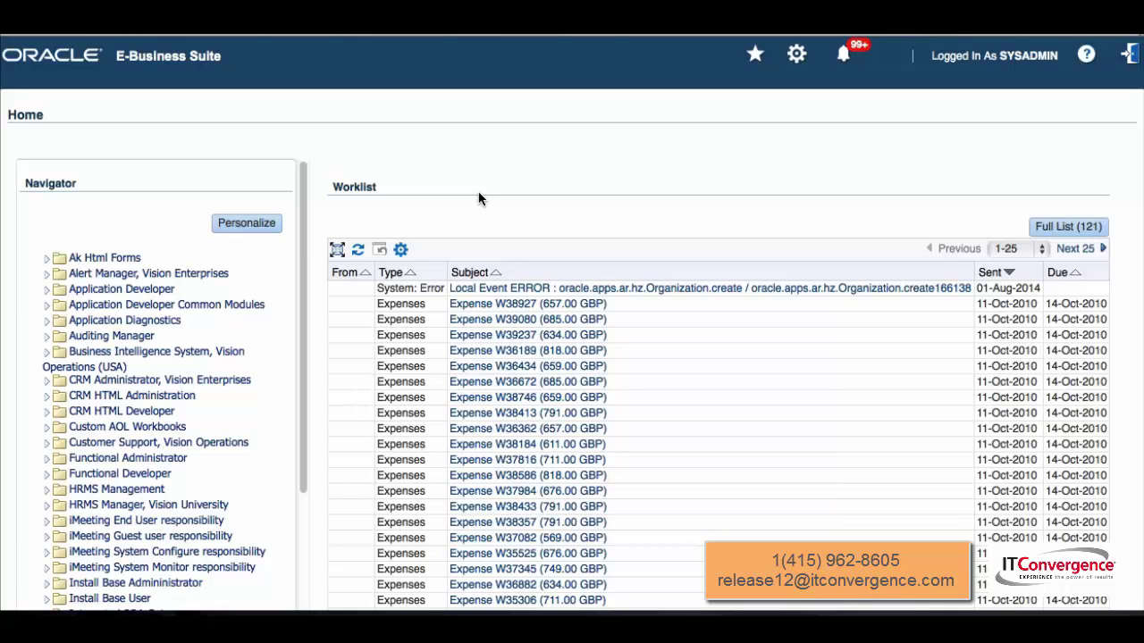
# Scroll the Navigator and expand User Management to show Proxy Configuration among its functions
pyautogui.moveTo(297, 361); pyautogui.dragTo(288, 501)
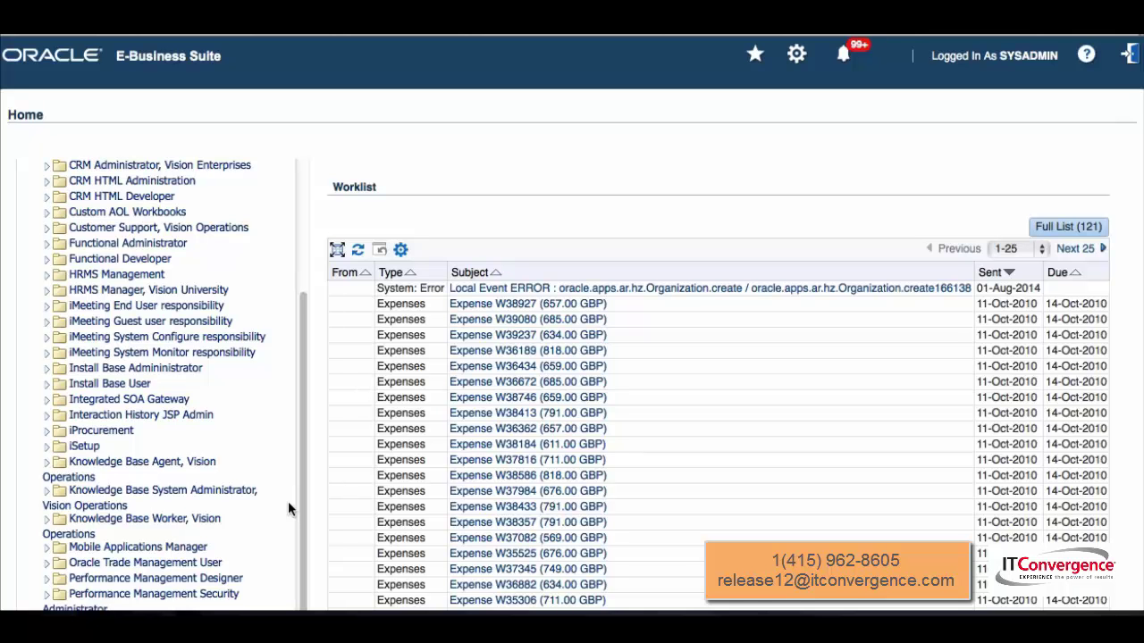
pyautogui.scroll(-5, 288, 502)
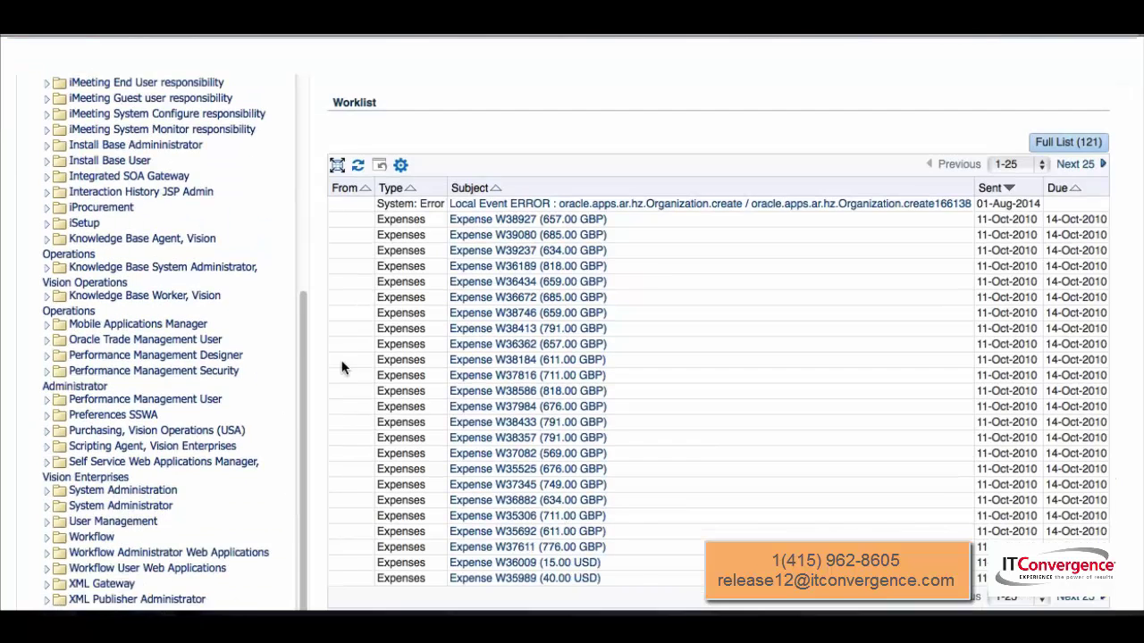
pyautogui.scroll(-1, 335, 362)
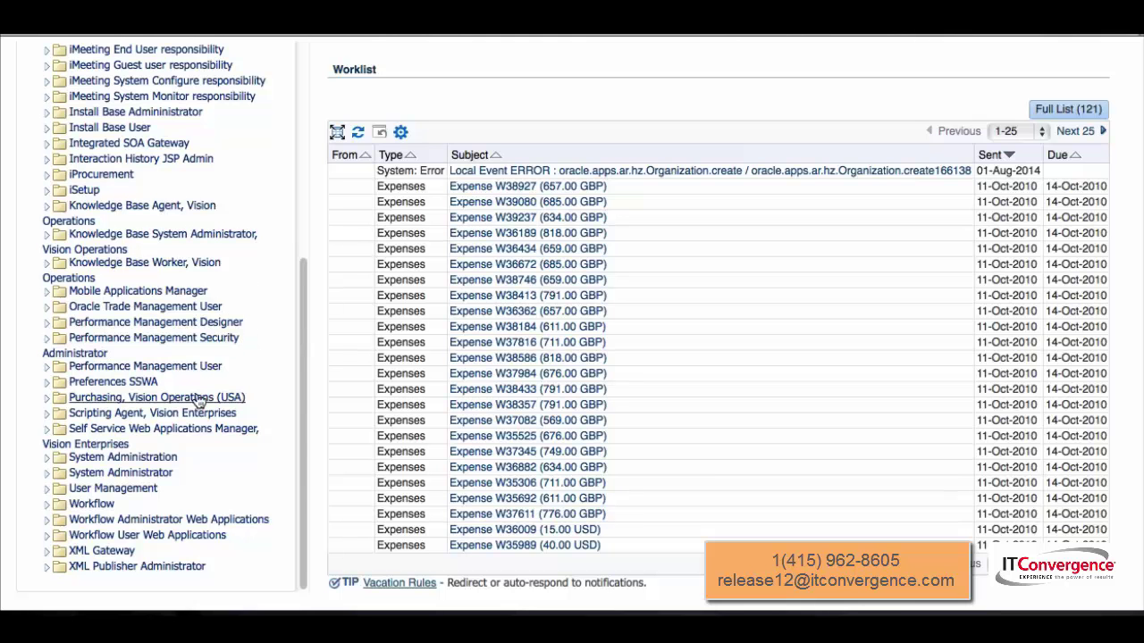
pyautogui.scroll(2, 201, 389)
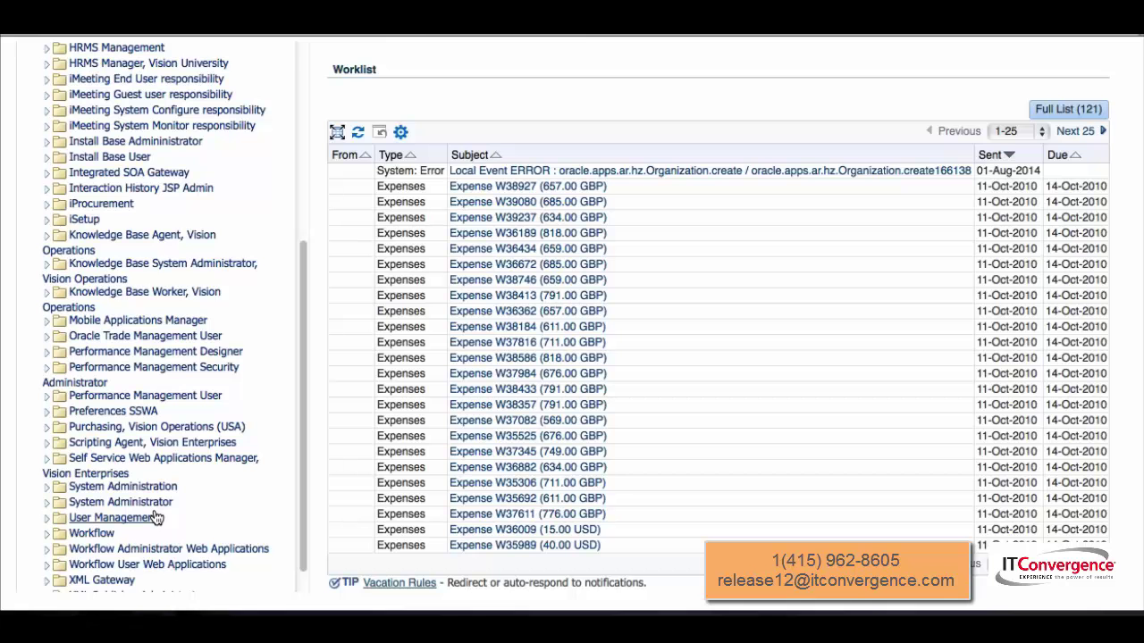
pyautogui.click(148, 518)
pyautogui.scroll(-4, 170, 514)
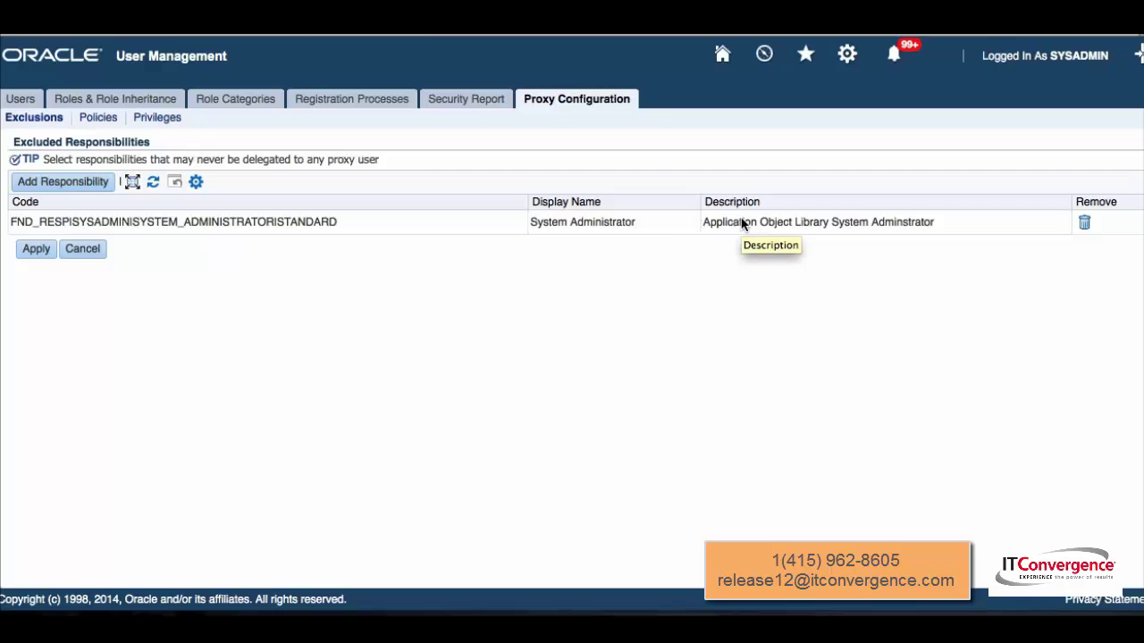
# On Delegation Policies, browse the six available policy scopes and cancel, leaving only All Users
pyautogui.click(99, 118)
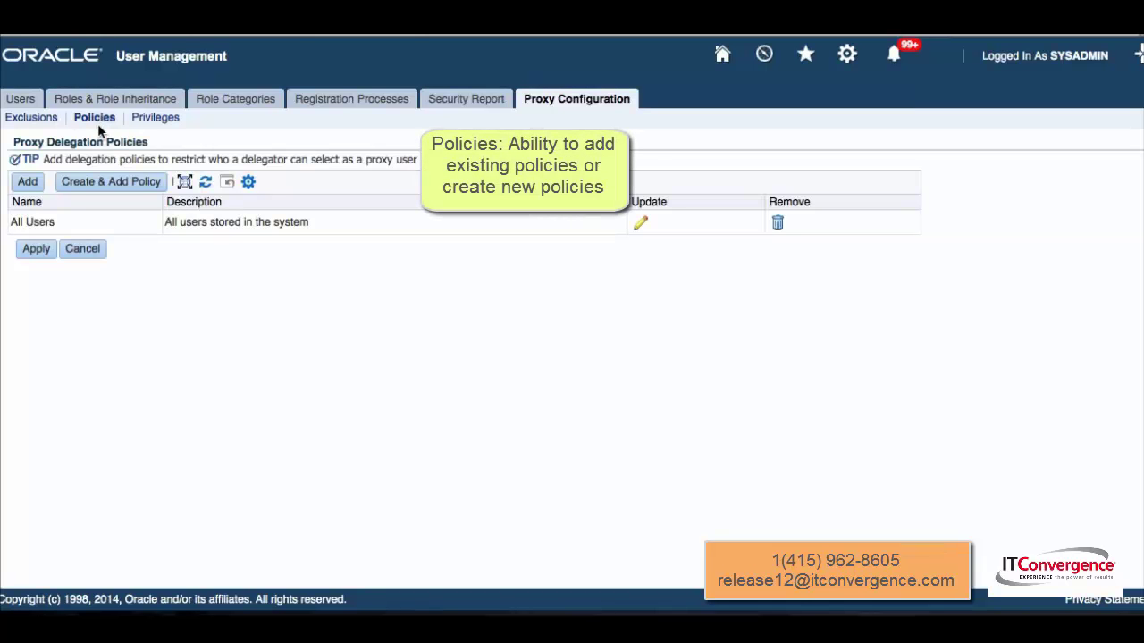
pyautogui.click(26, 183)
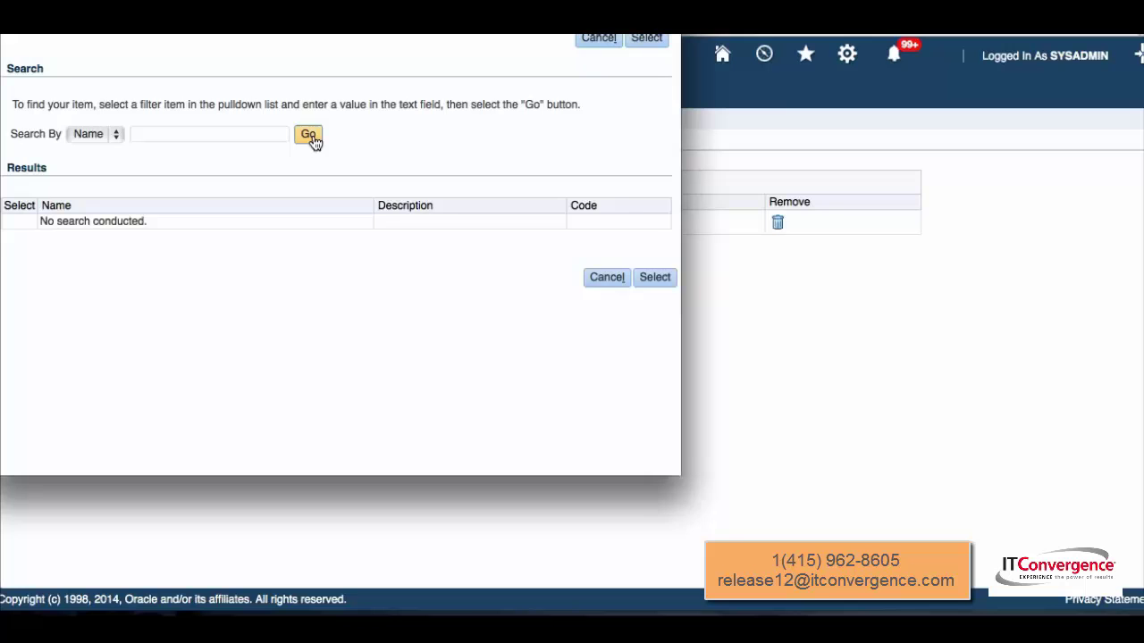
pyautogui.click(310, 135)
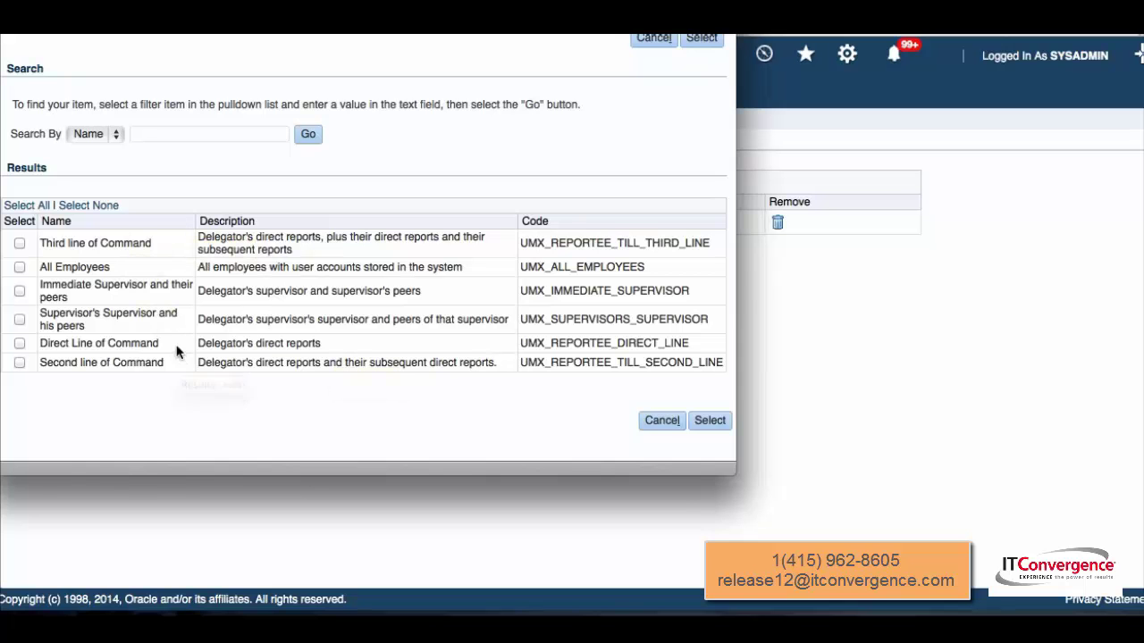
pyautogui.click(664, 39)
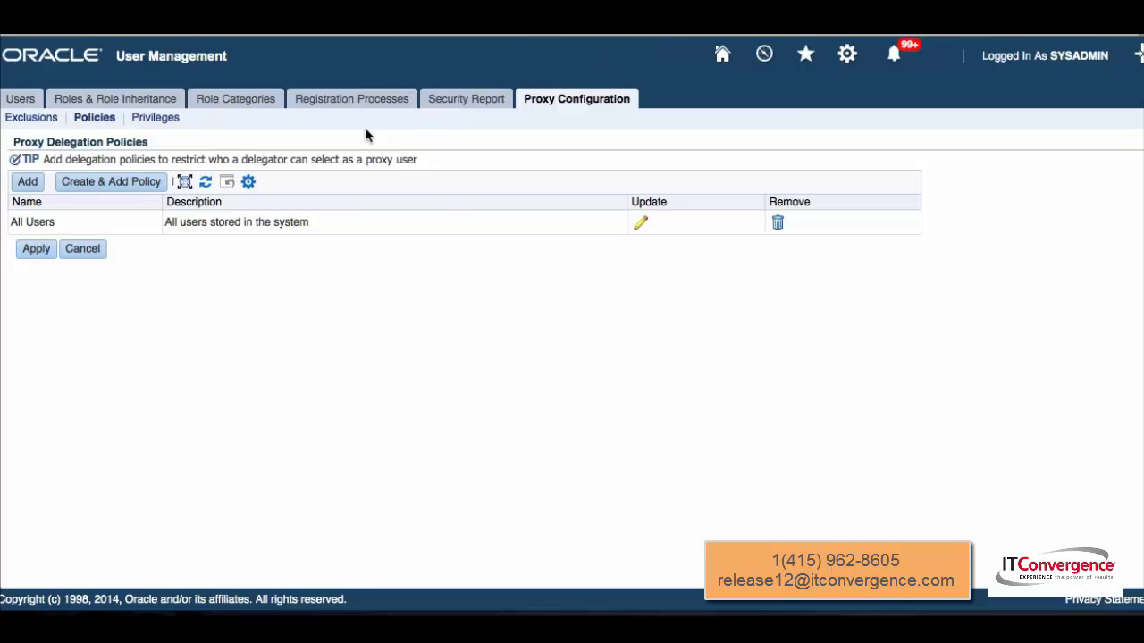
# Start a new delegation policy, enter its Predicate field, then cancel without saving
pyautogui.click(109, 183)
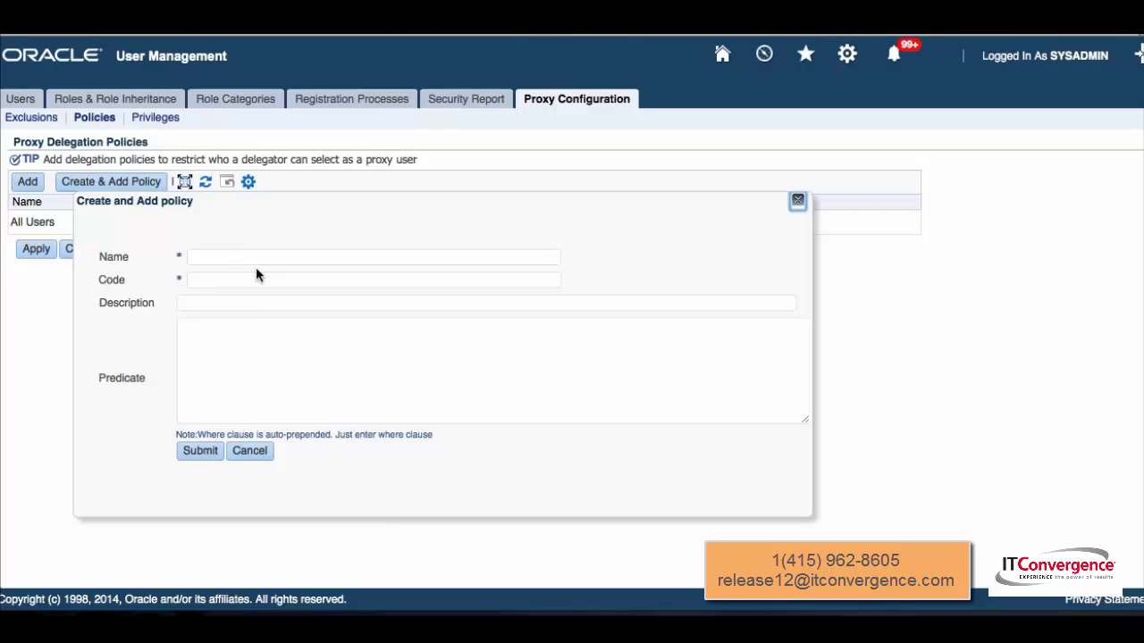
pyautogui.click(264, 359)
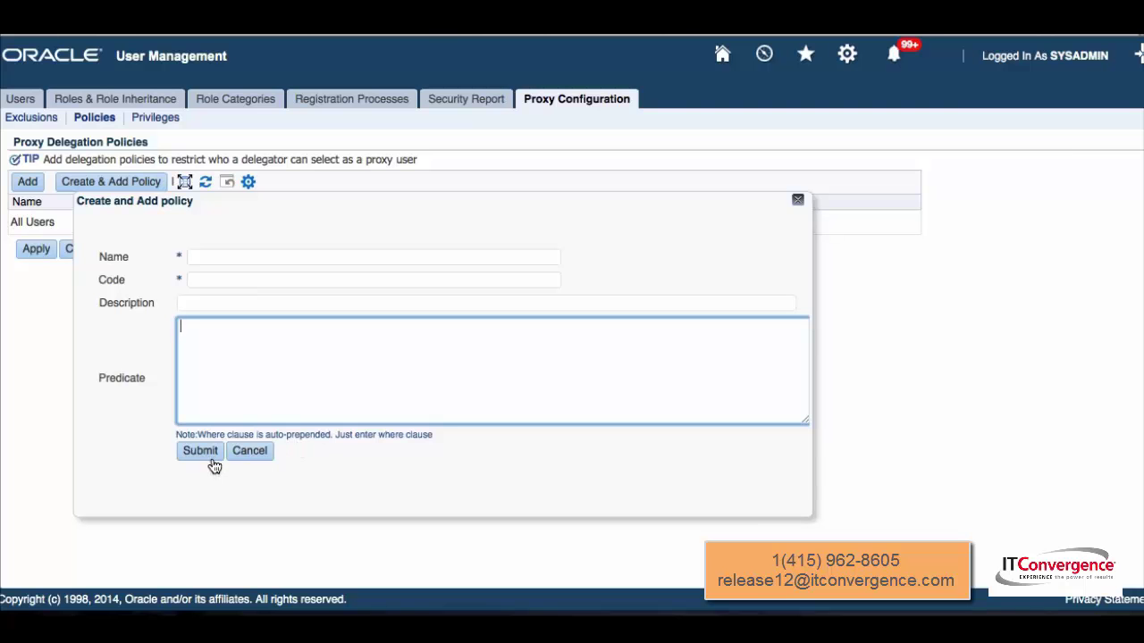
pyautogui.click(250, 456)
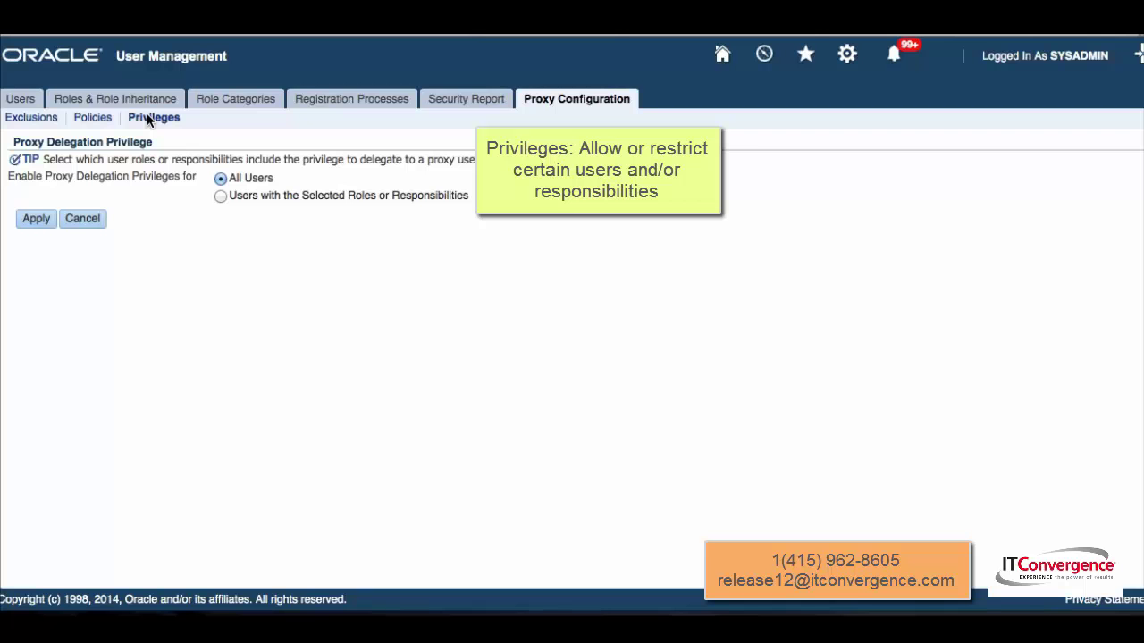
pyautogui.click(222, 197)
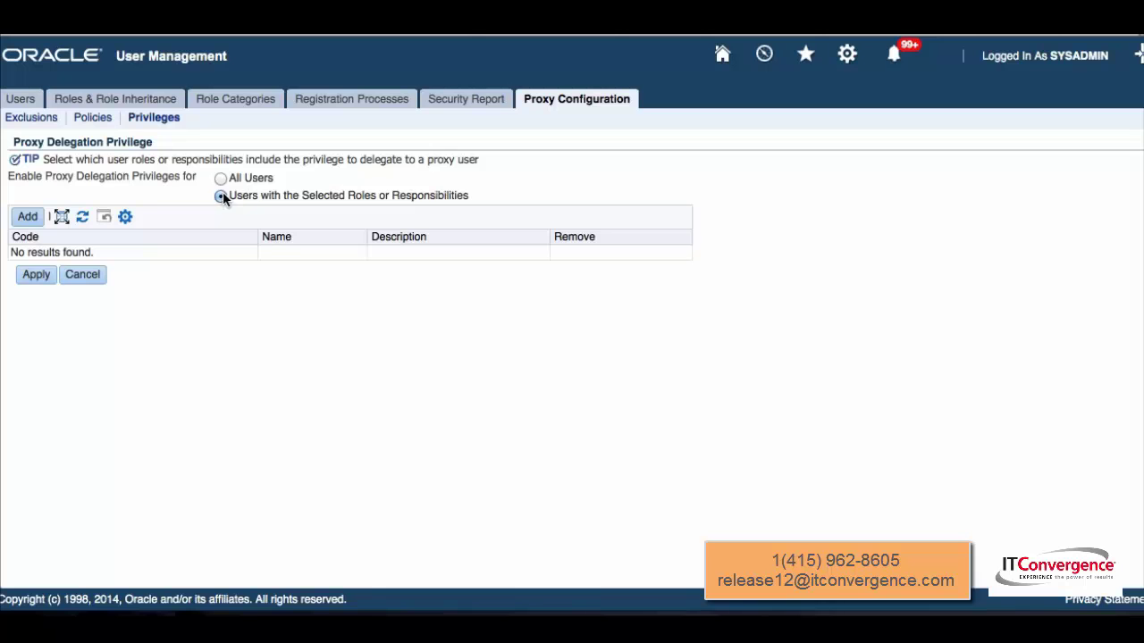
pyautogui.click(221, 179)
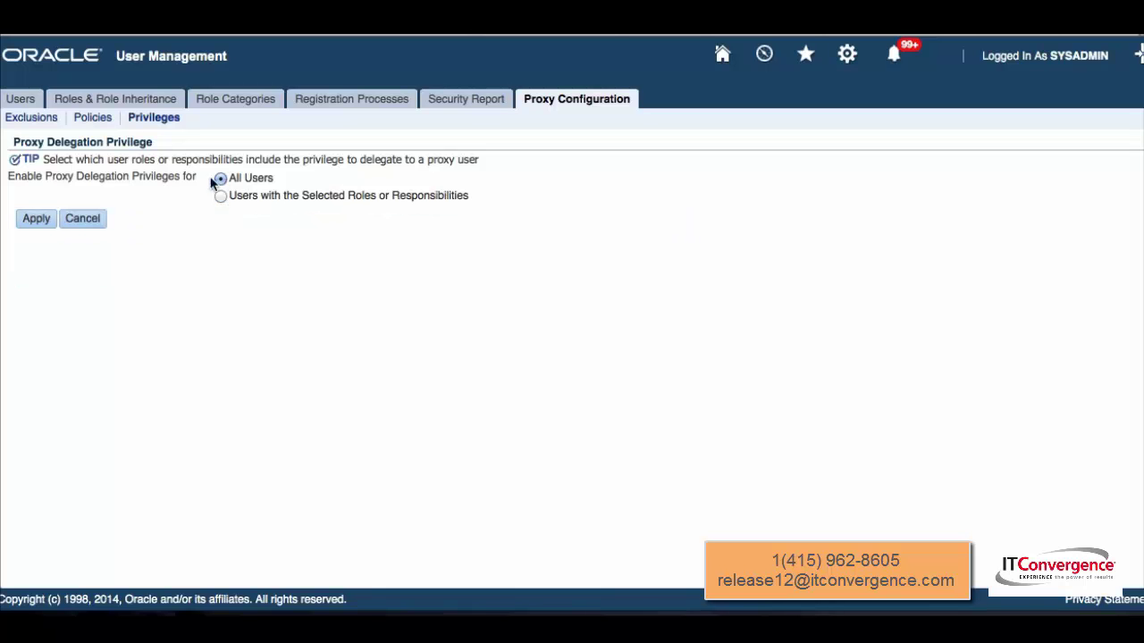
pyautogui.click(83, 223)
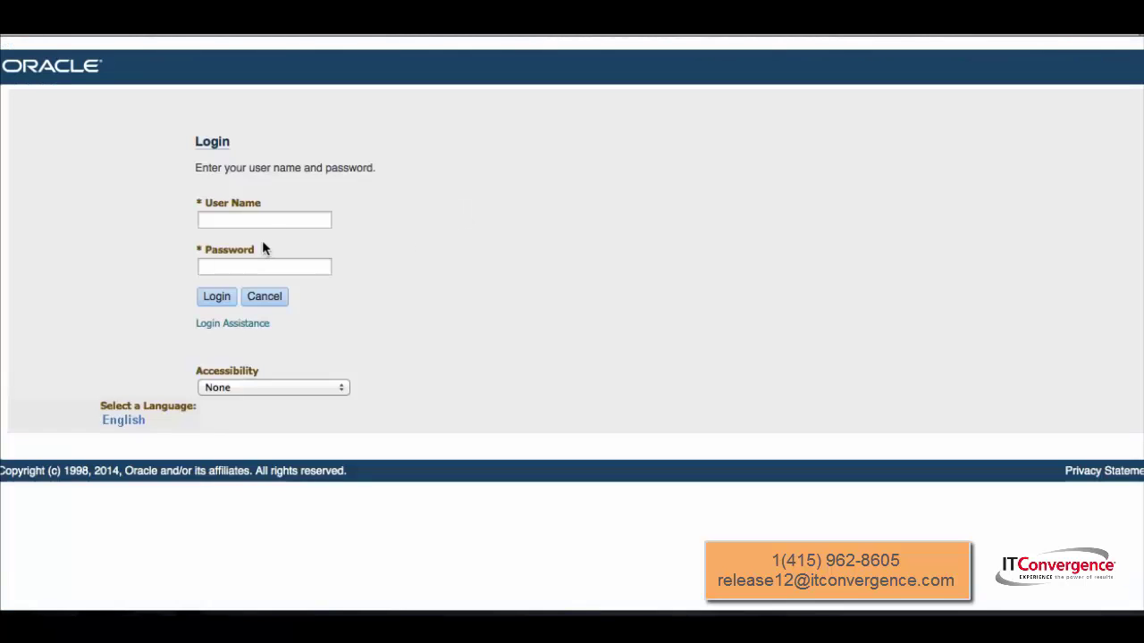
# Sign in with user name 'operations' and its password to reach that user's home page
pyautogui.click(274, 219)
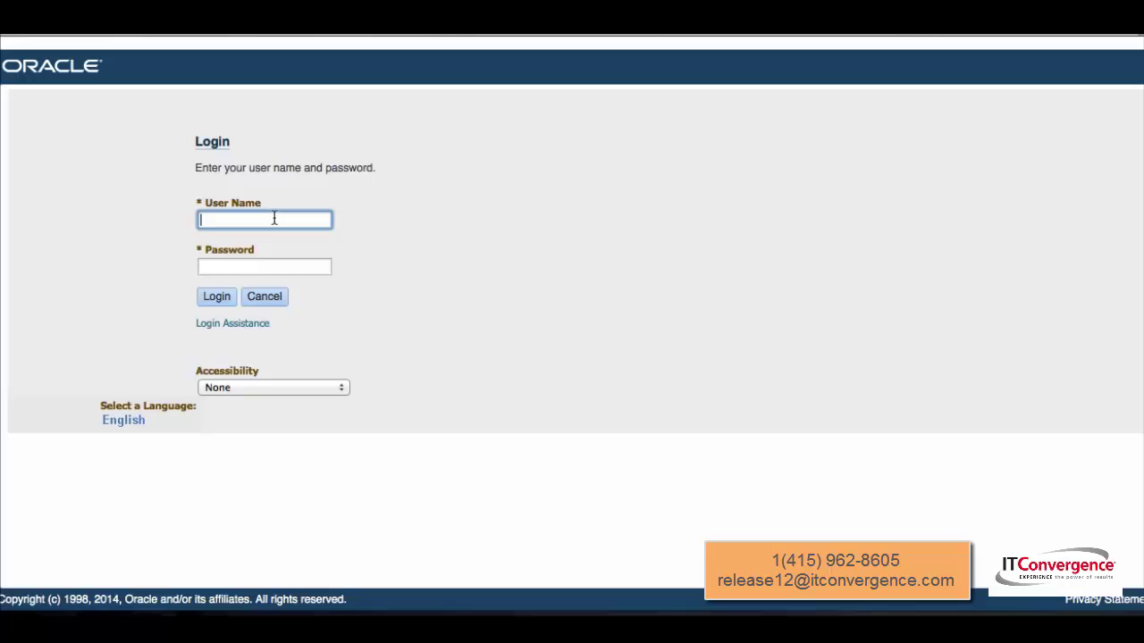
pyautogui.write('operations')
pyautogui.press('Tab')
pyautogui.write('welcome')
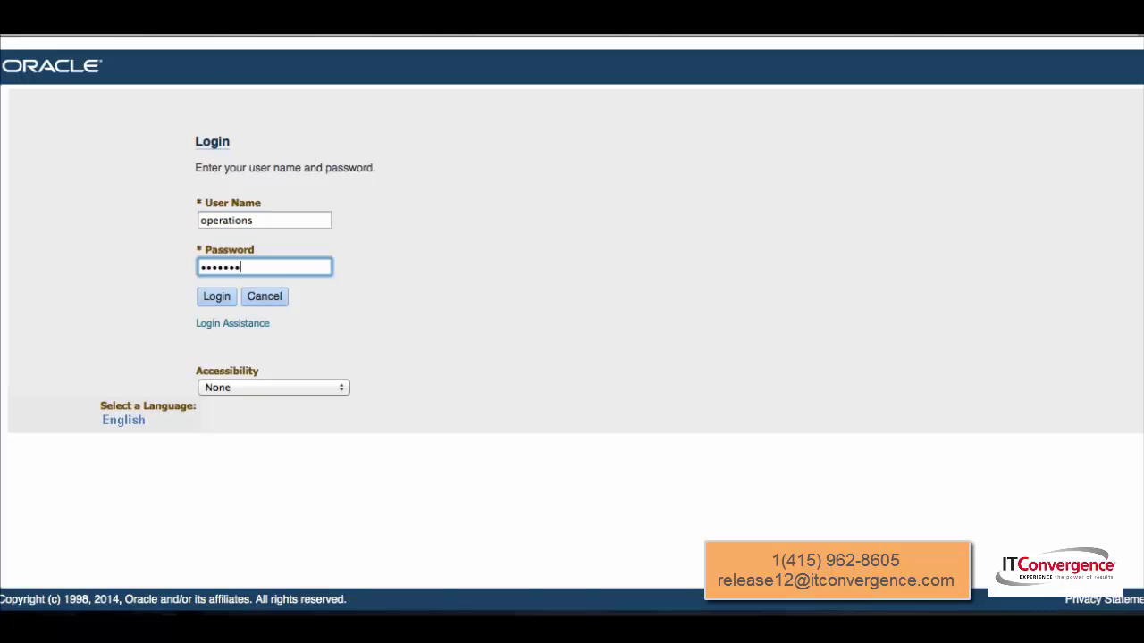
pyautogui.press('Return')
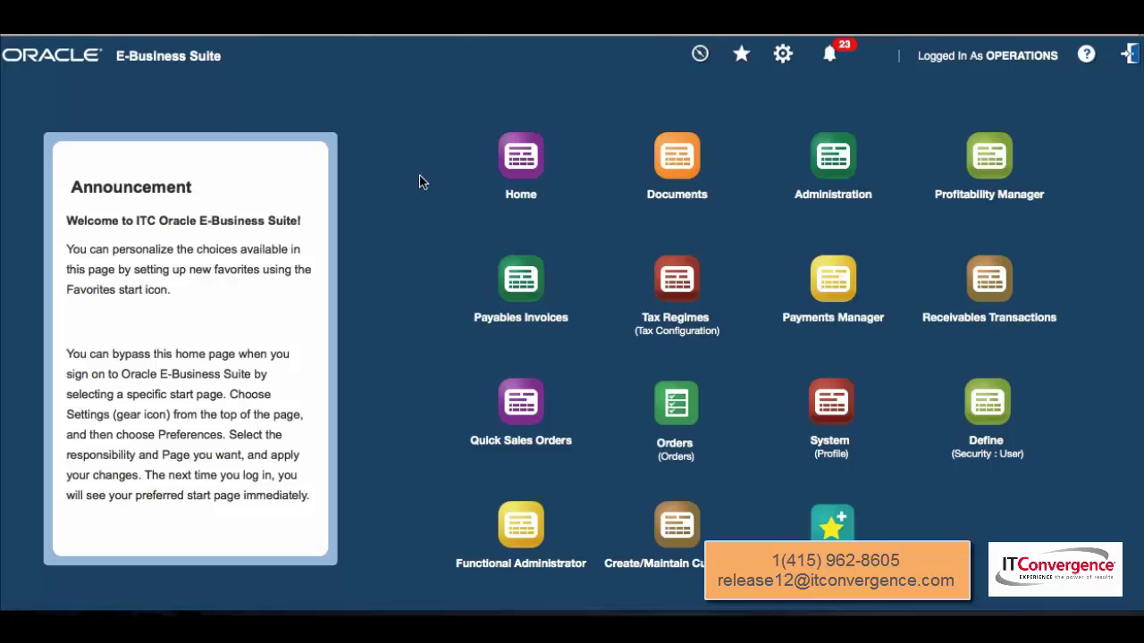
pyautogui.click(783, 57)
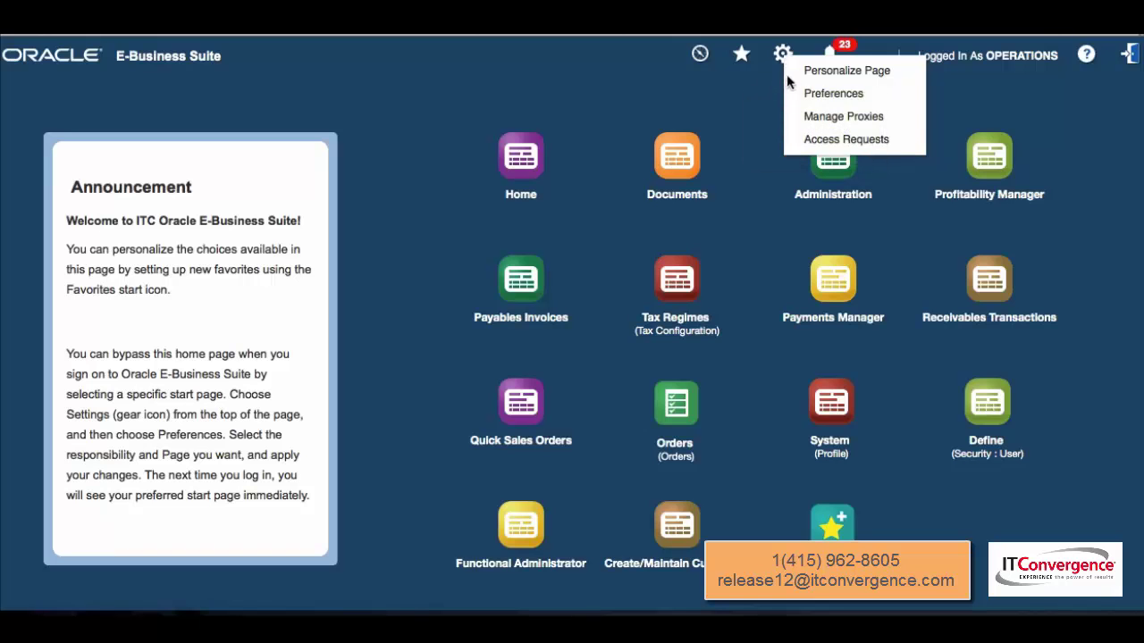
pyautogui.click(835, 119)
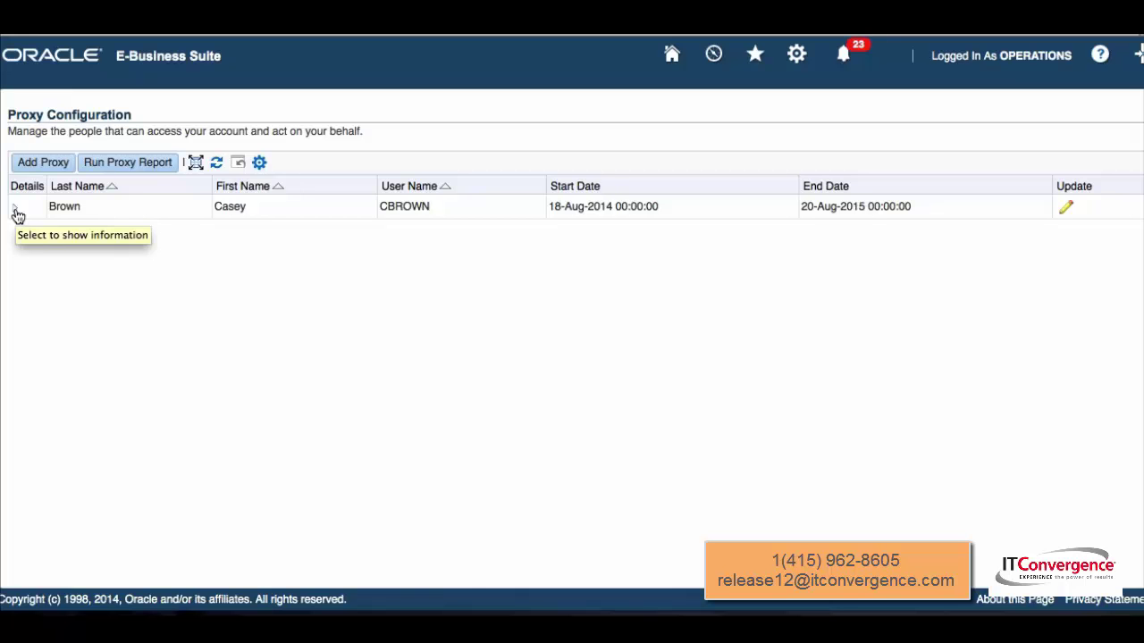
pyautogui.click(15, 211)
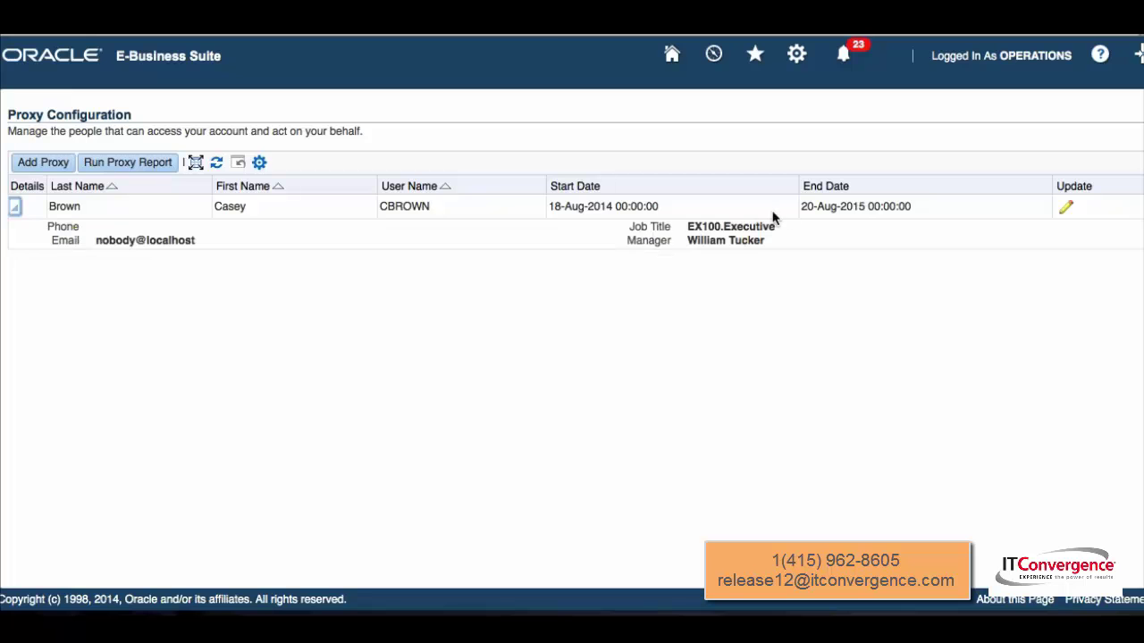
pyautogui.click(1065, 210)
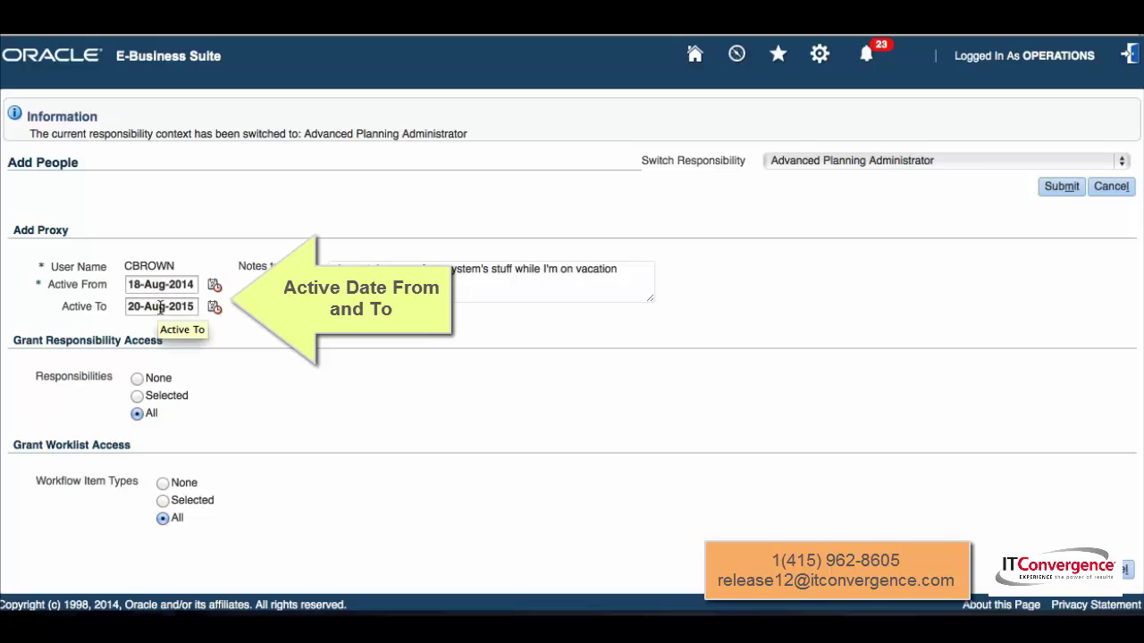
# Review the proxy's Active To end date and the end of its Notes text
pyautogui.click(164, 308)
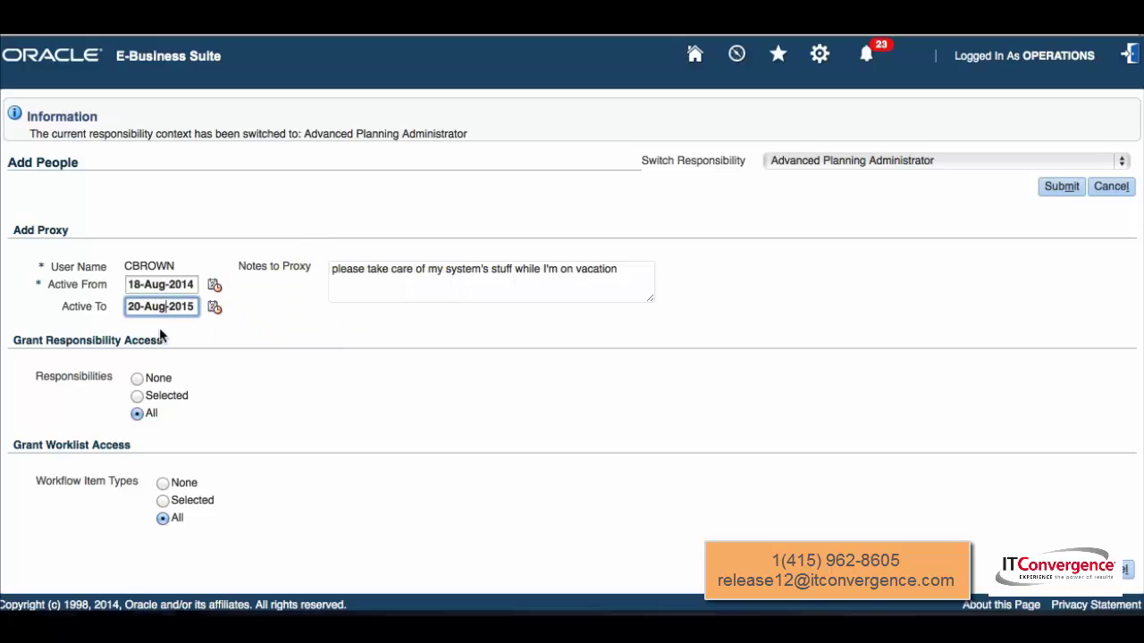
pyautogui.click(340, 265)
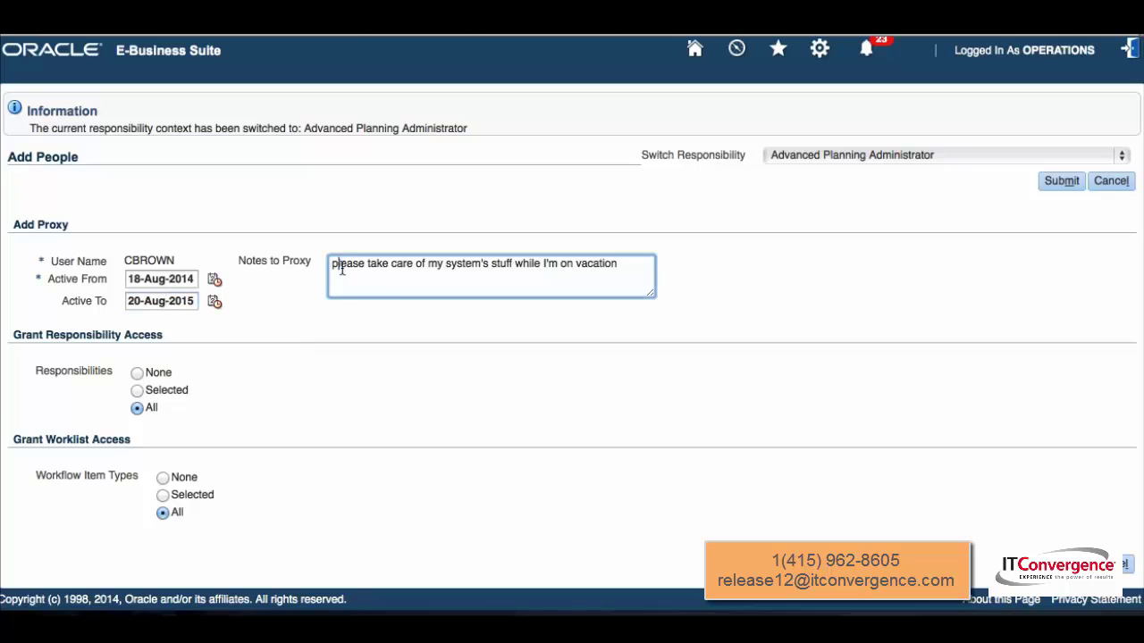
pyautogui.hotkey('ctrl', 'a')
pyautogui.press('End')
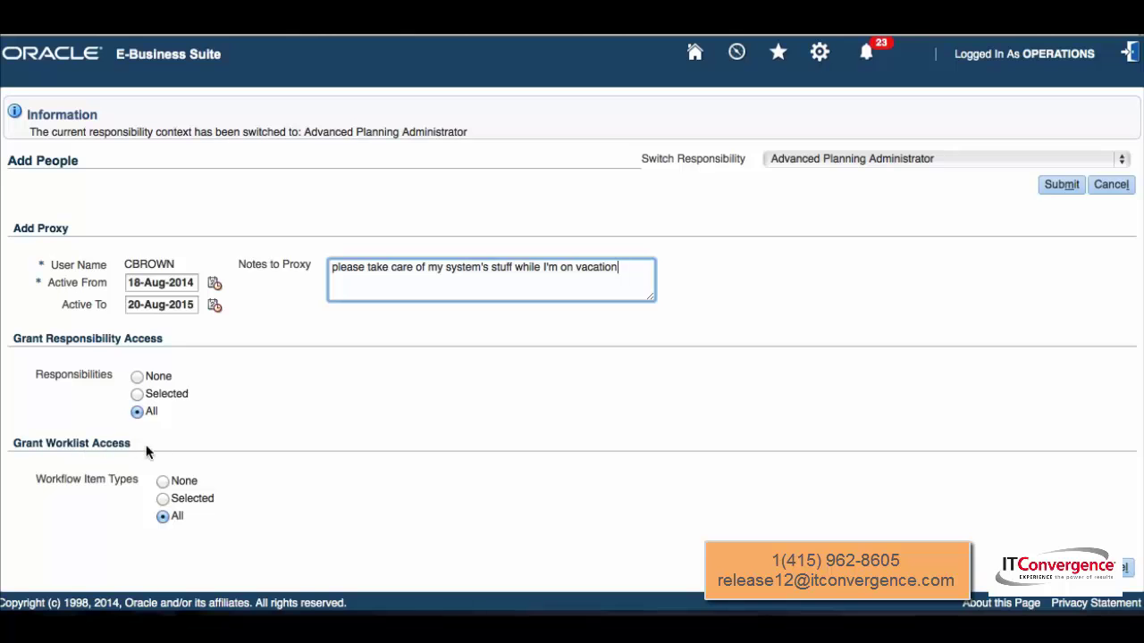
# Restrict worklist access to Selected workflow item types and pick ADS Notification Message
pyautogui.click(161, 501)
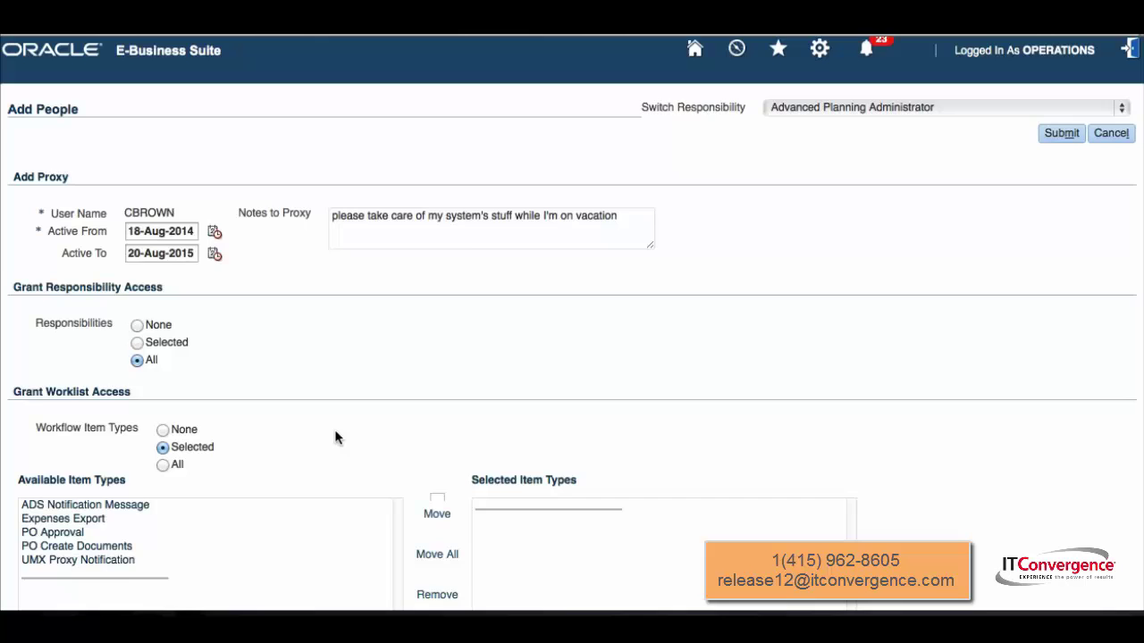
pyautogui.scroll(-3, 340, 437)
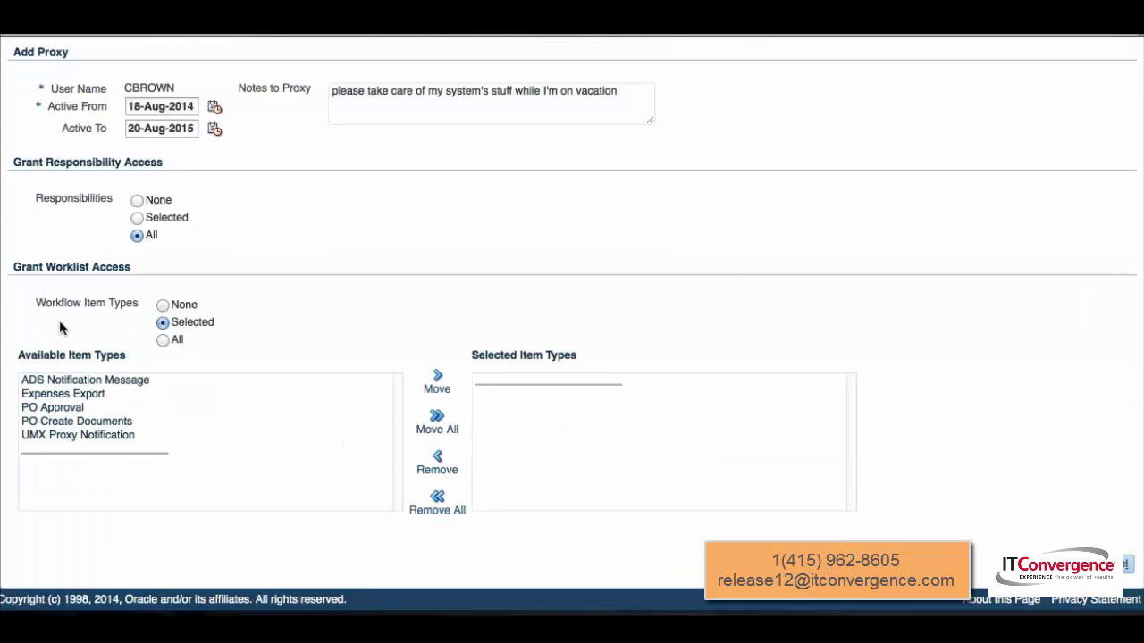
pyautogui.click(178, 386)
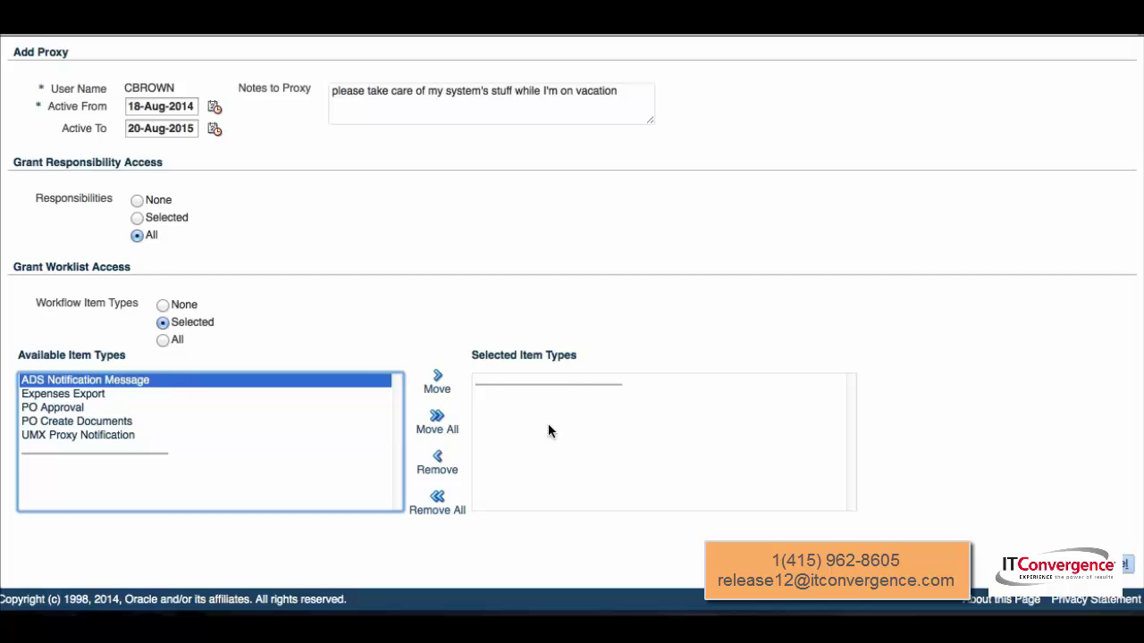
# Set the proxy's Workflow Item Types back to All
pyautogui.click(163, 340)
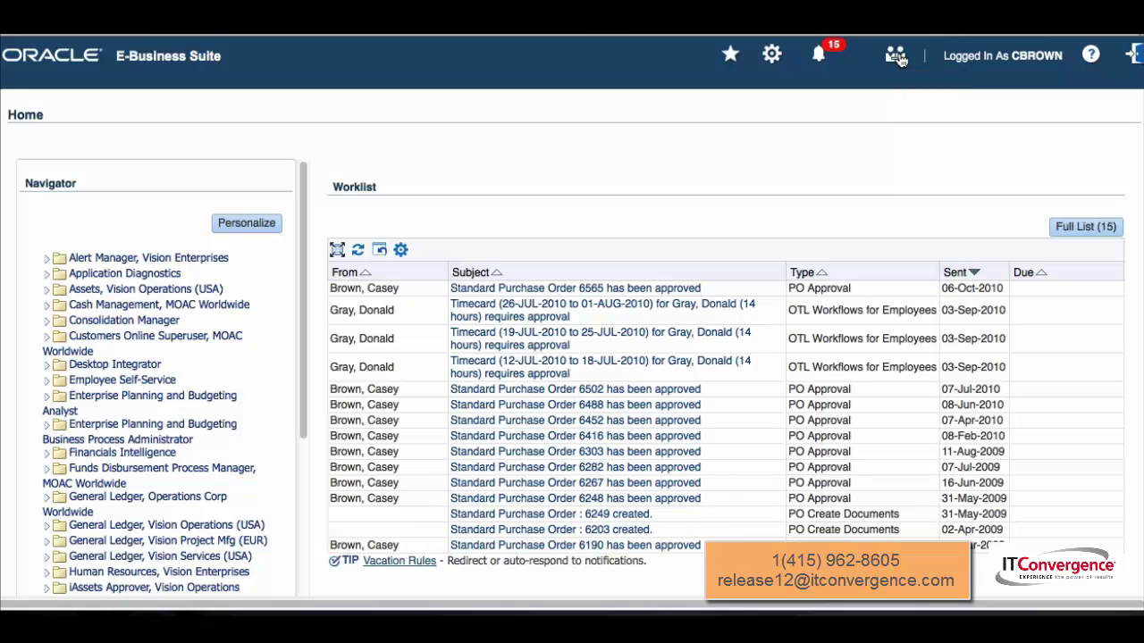
pyautogui.click(896, 56)
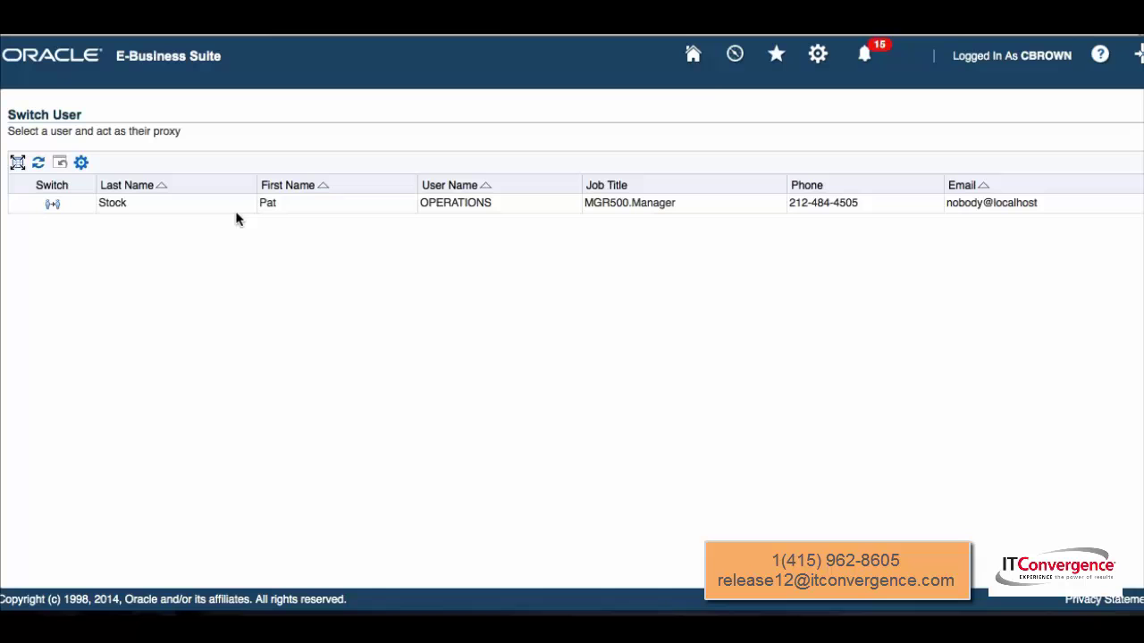
pyautogui.click(692, 57)
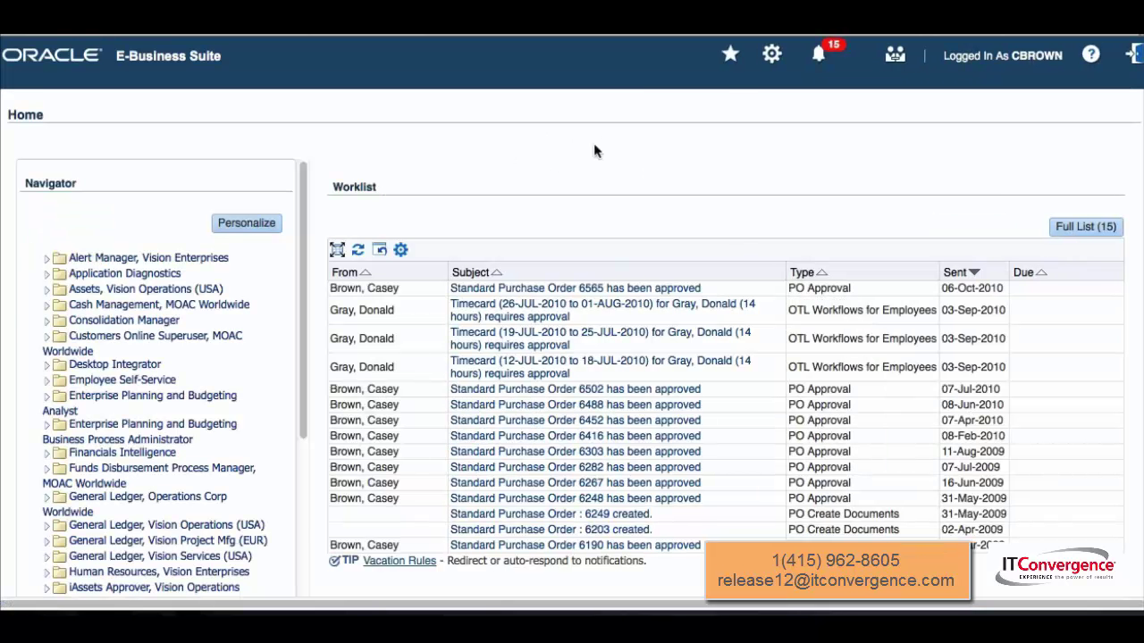
pyautogui.click(894, 55)
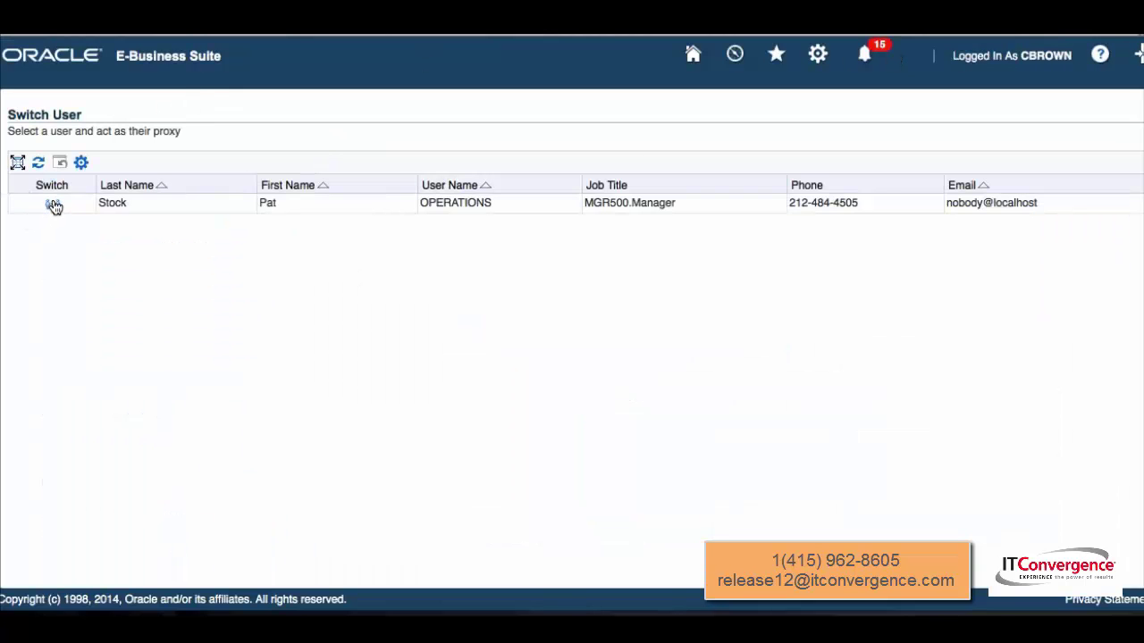
# Switch to acting as OPERATIONS and launch the Payables Invoice Workbench for Vision Operations (USA)
pyautogui.click(53, 204)
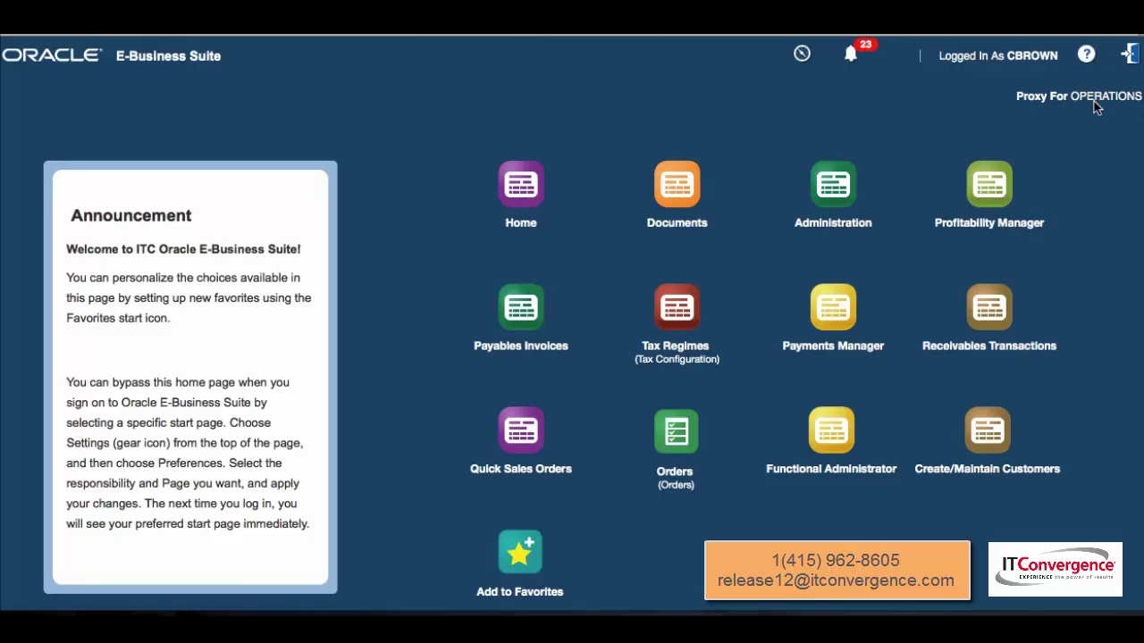
pyautogui.moveTo(257, 57)
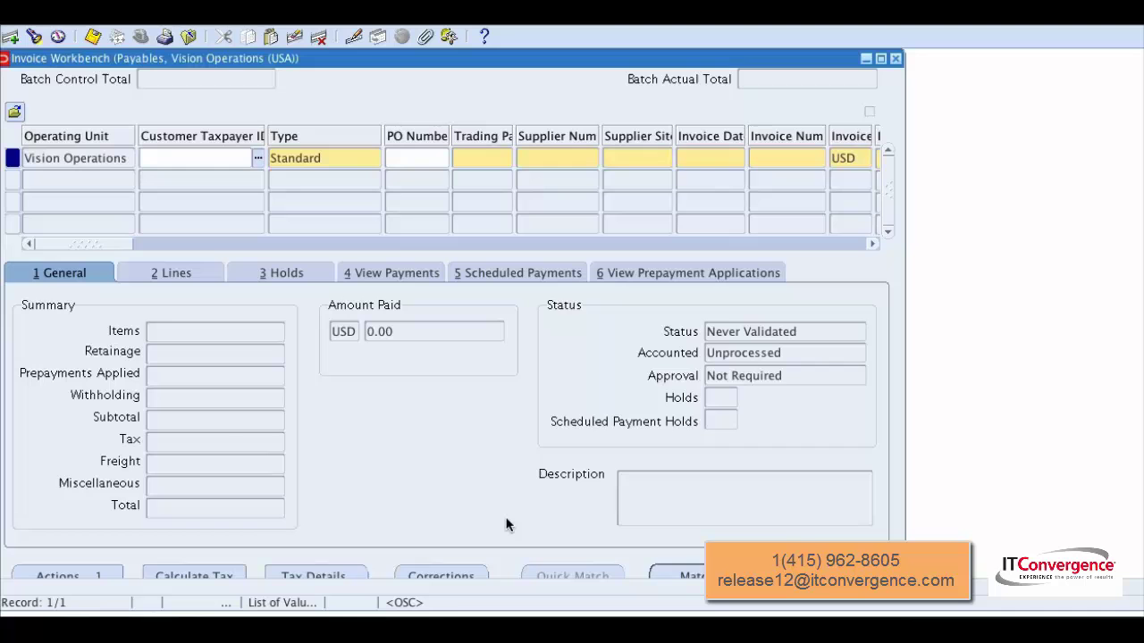
# Leave the Invoice Workbench and return to the OPERATIONS Proxy Configuration page in Safari
pyautogui.click(429, 624)
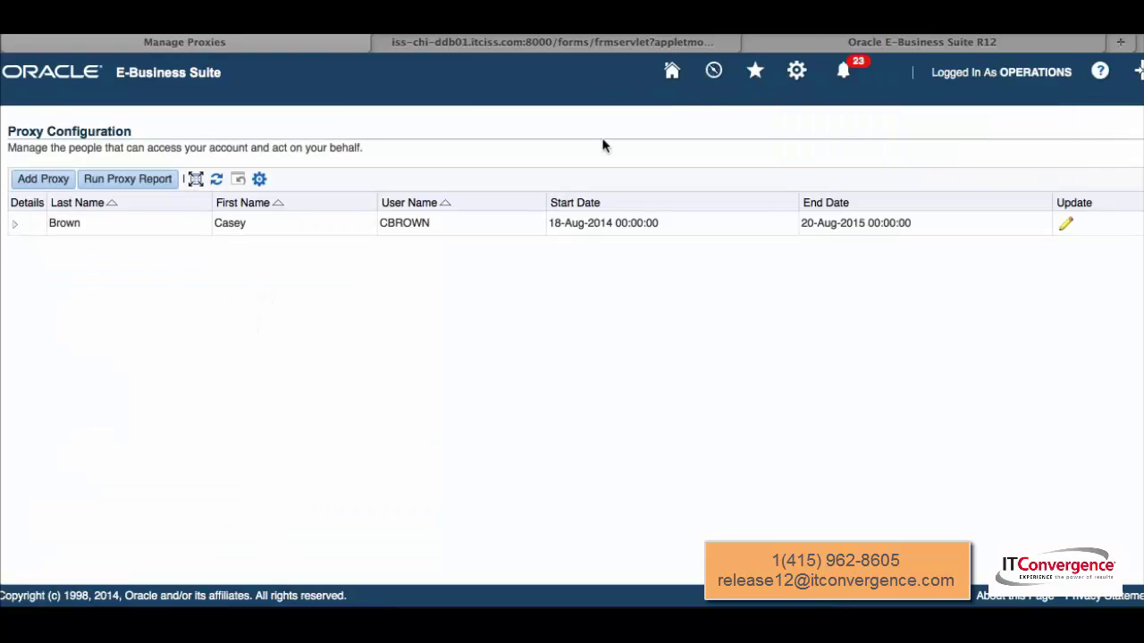
pyautogui.click(140, 182)
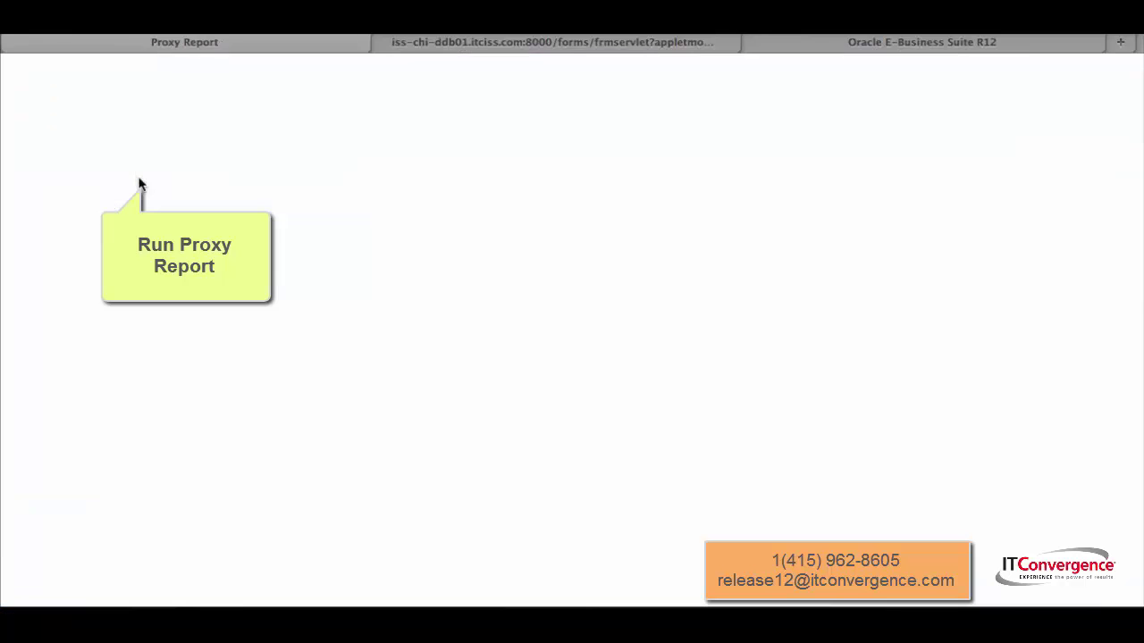